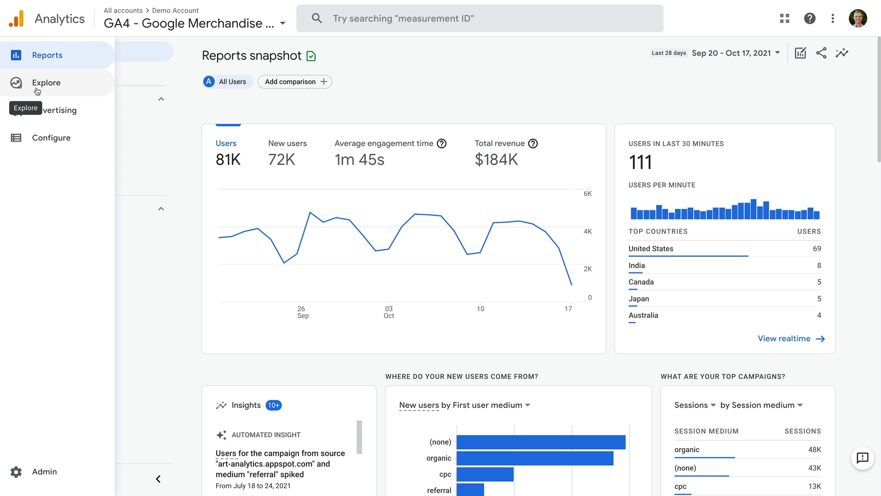
Step: Start a new blank exploration and name it 'Conversion Funnel'
click(40, 91)
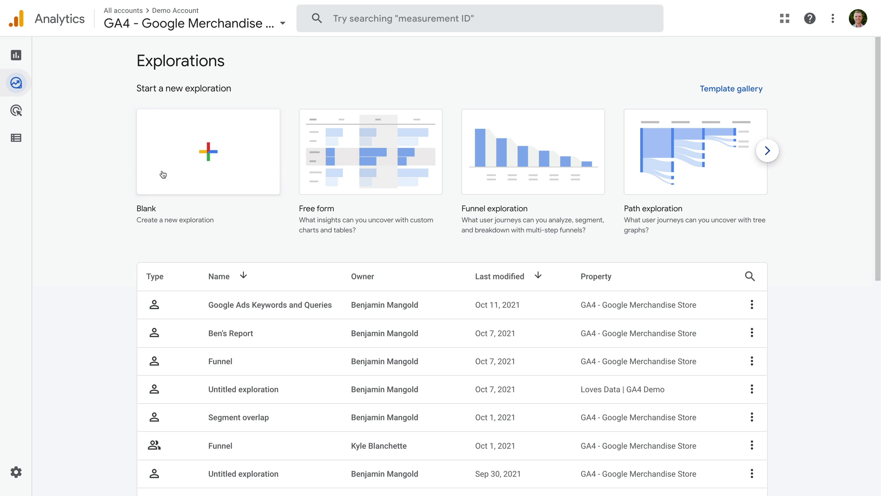
click(225, 162)
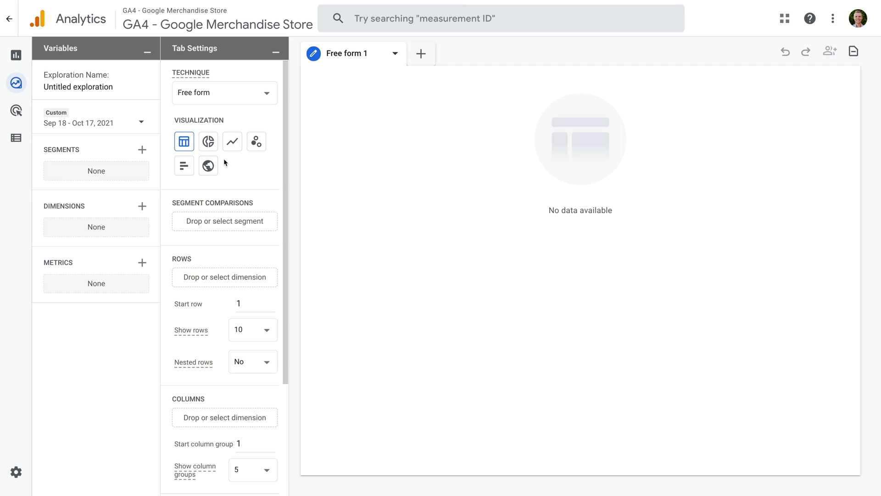
triple_click(90, 88)
text(C)
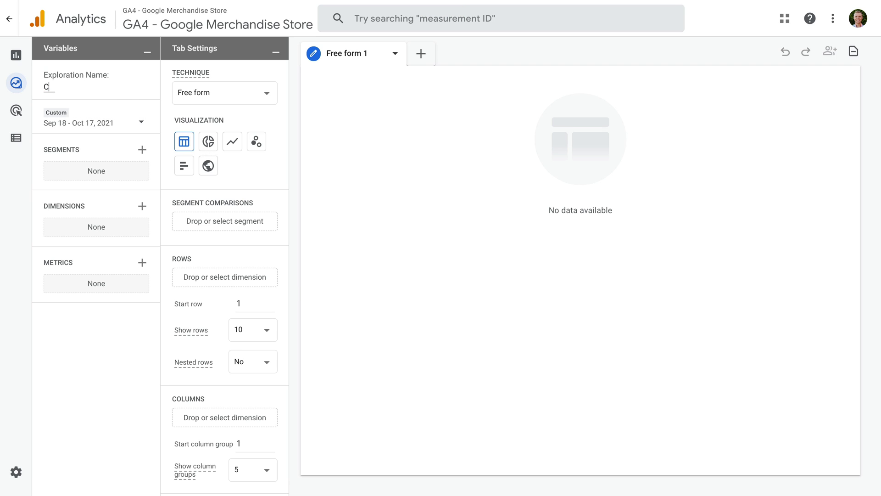
text(onversion Fu)
text(nnel)
Step: Set the exploration technique to Funnel exploration
click(230, 96)
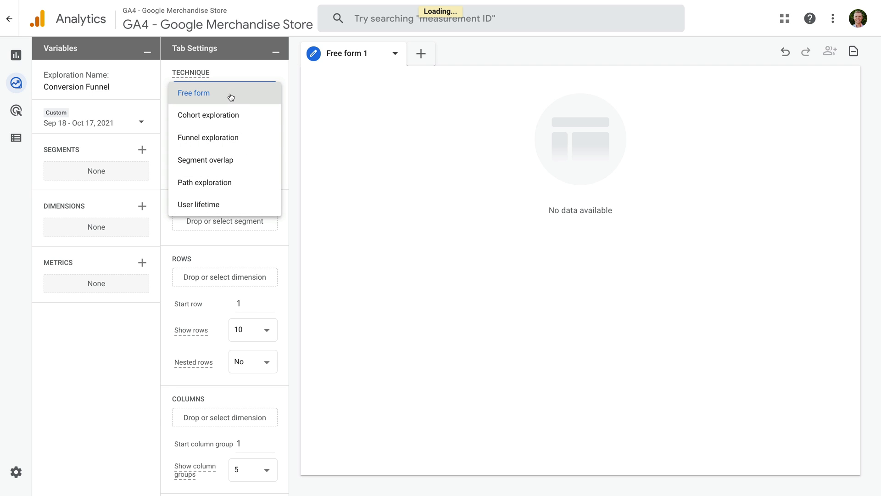
click(244, 139)
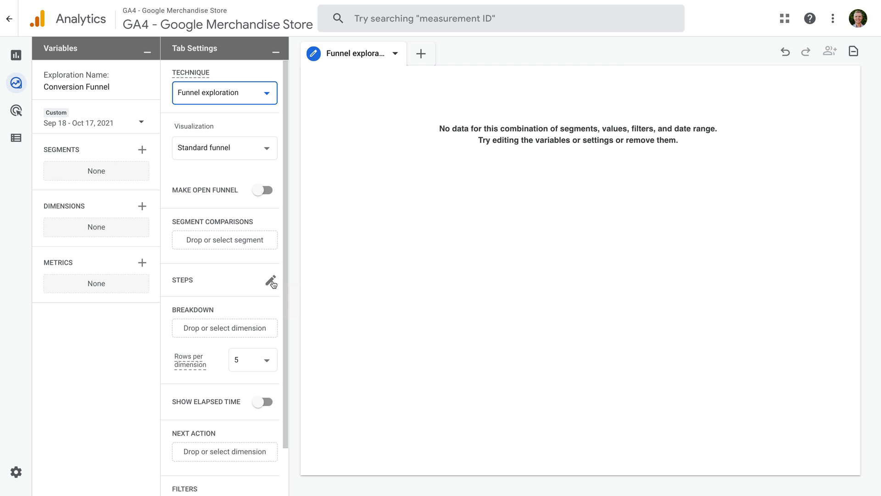
Step: Rename funnel Step 1 to 'Billing and Shipping' with a Page location condition
click(271, 282)
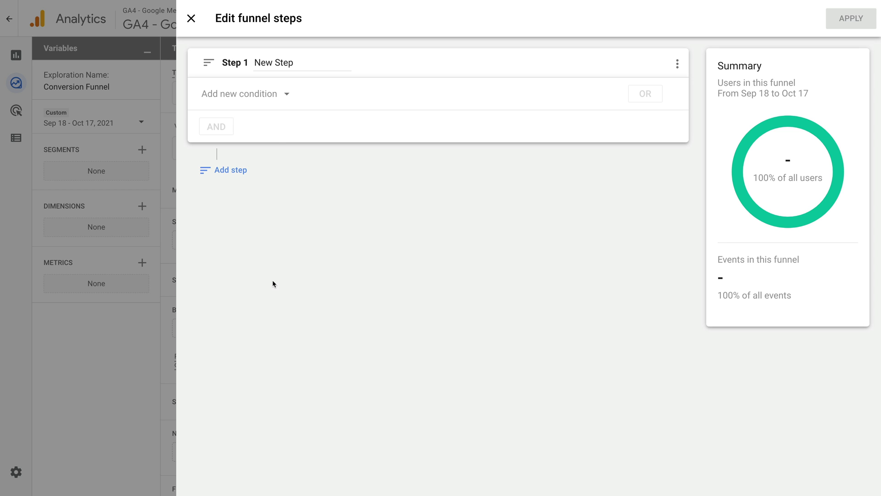
triple_click(278, 62)
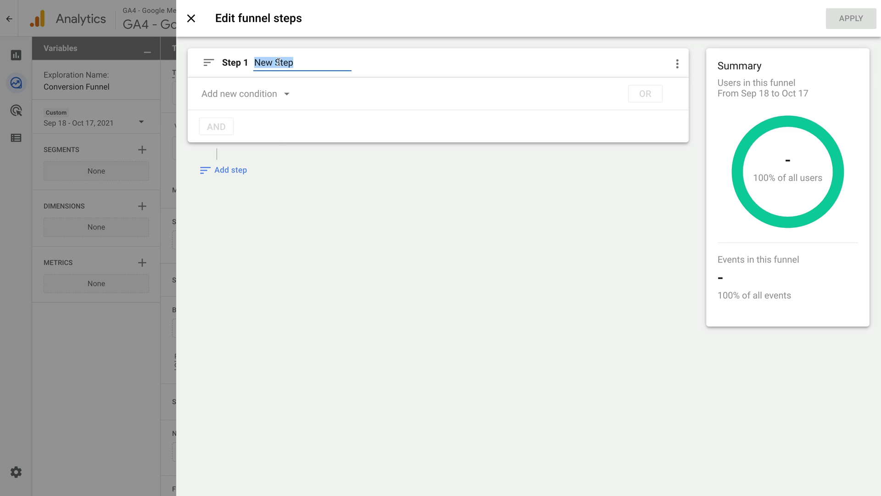
text(Billing and Shi)
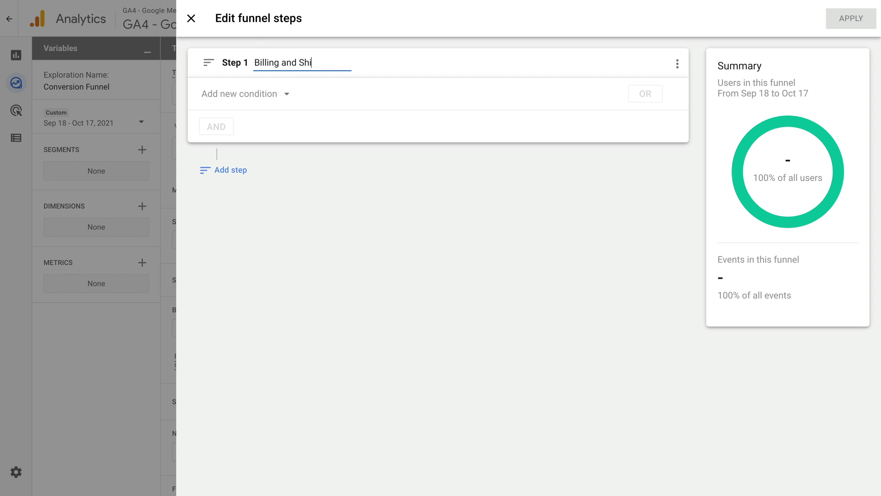
text(pping)
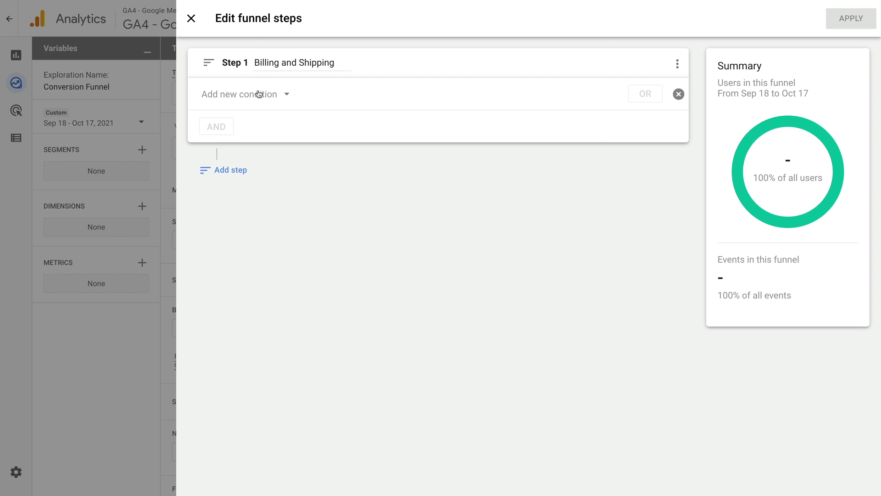
click(259, 94)
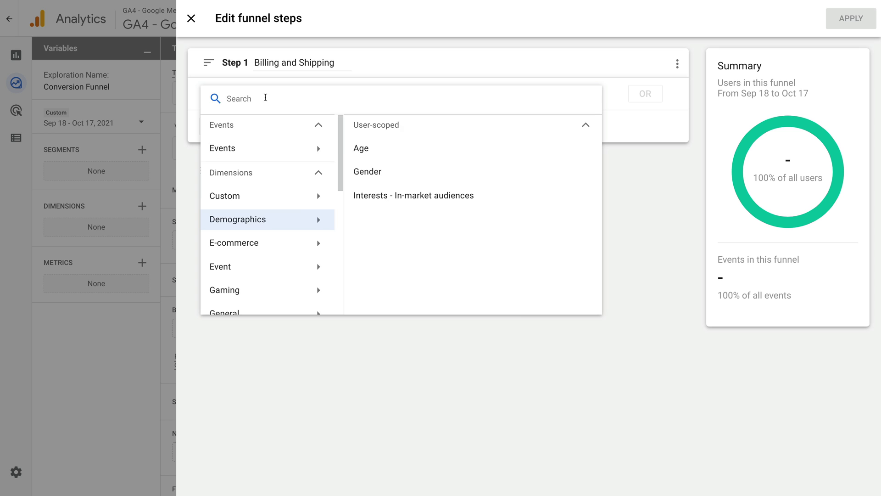
text(page lo)
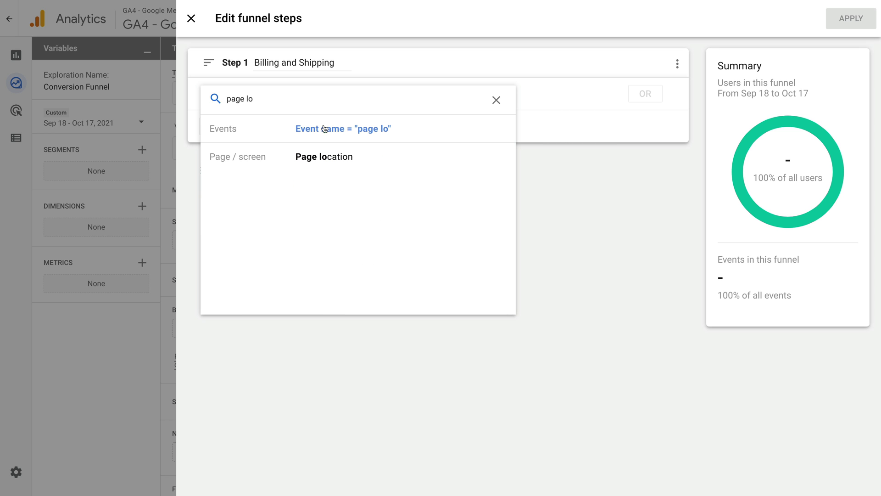
click(371, 158)
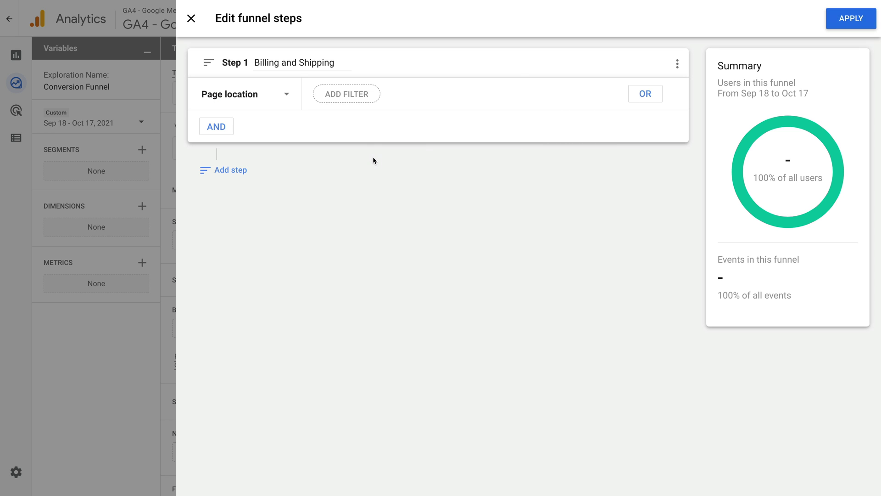
Step: Filter Step 1 to page locations containing yourinfo.html and apply
click(357, 101)
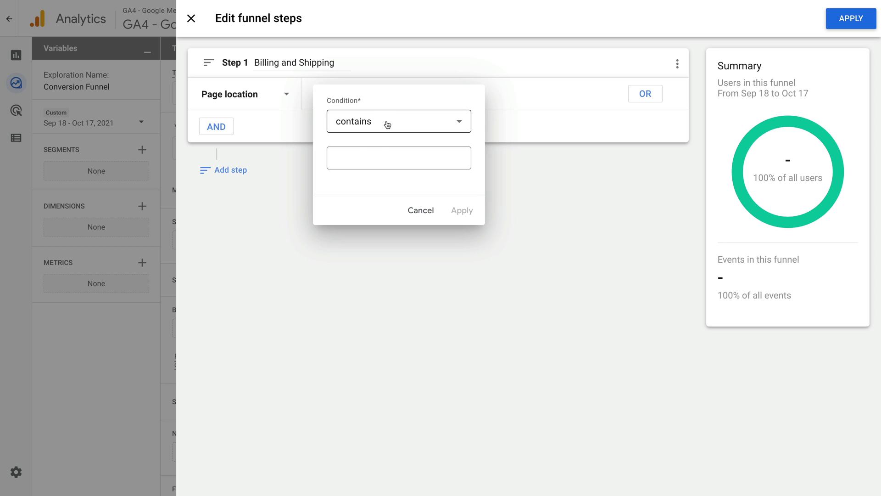
click(387, 124)
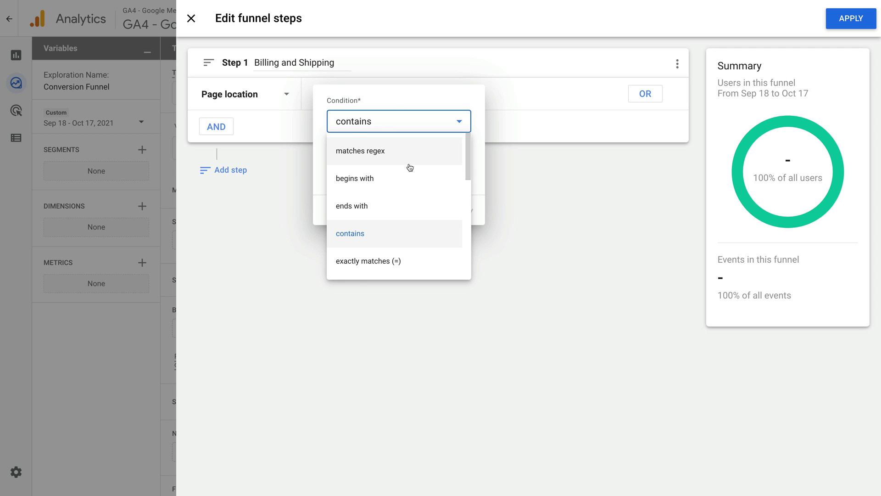
scroll(407, 167, down, 2)
scroll(408, 166, down, 2)
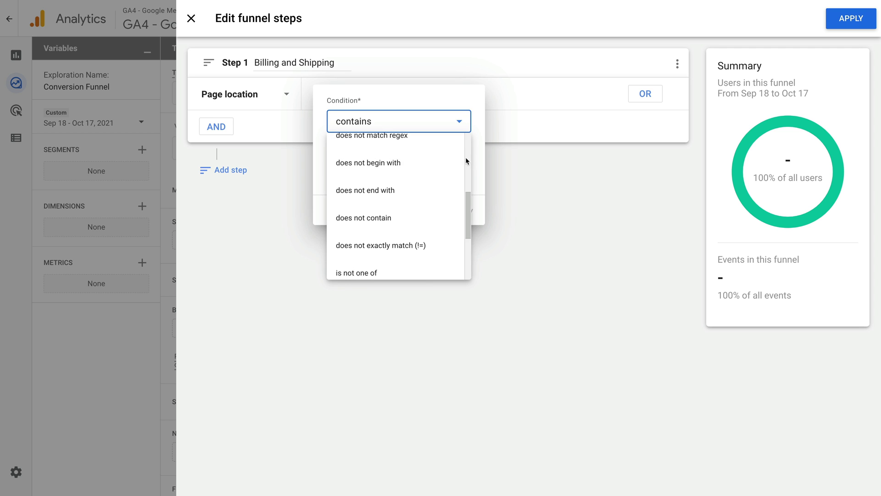
click(476, 155)
click(407, 160)
text(y)
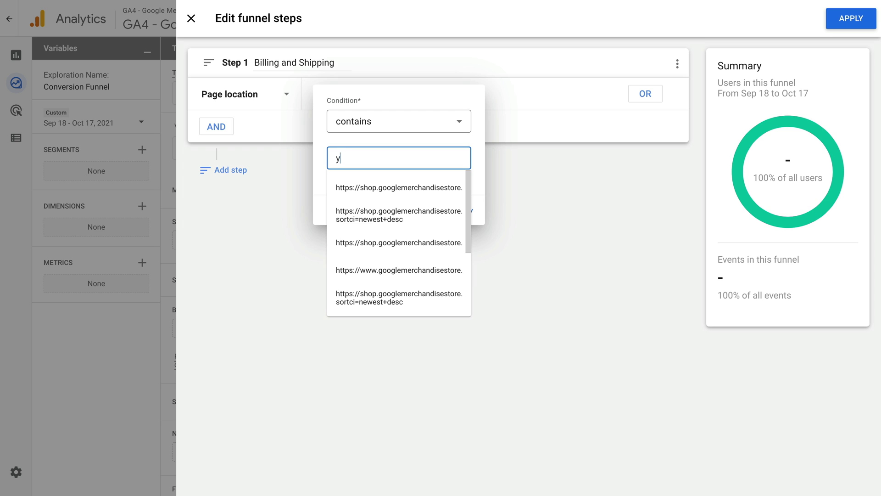
text(ourinfo.h)
text(tml)
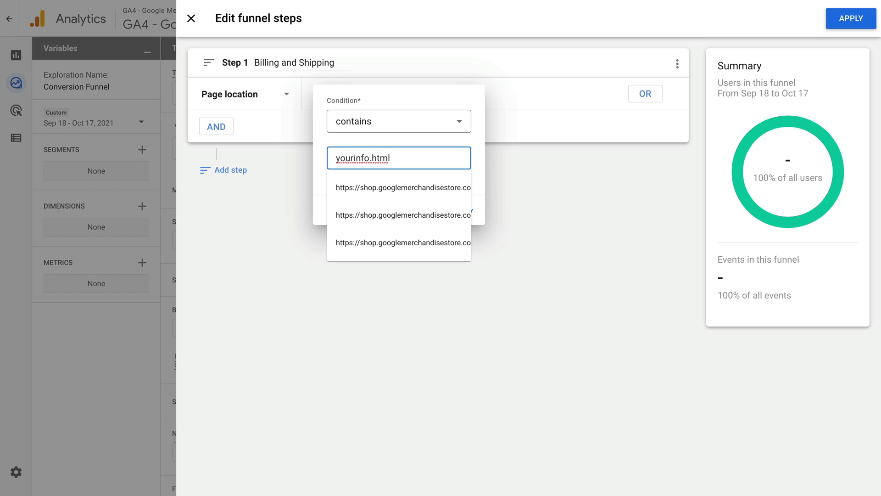
click(475, 165)
click(465, 210)
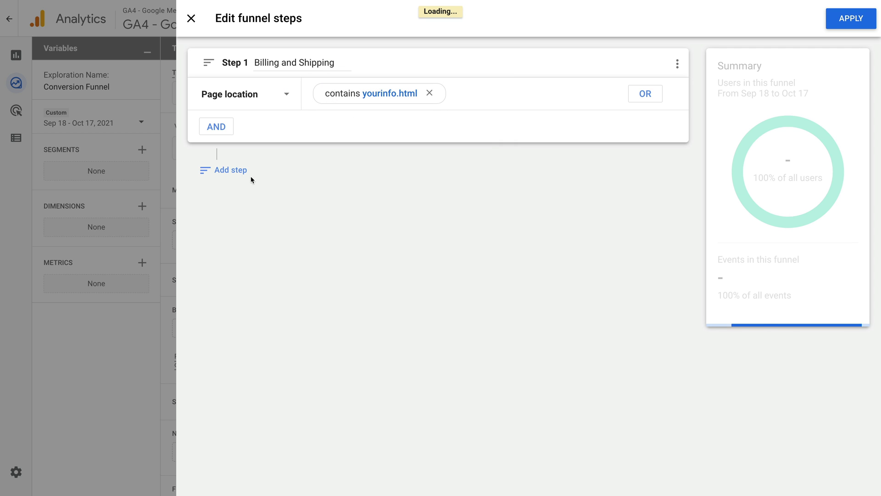
Step: Add New Step 2, try 'is directly followed by', then revert to 'is indirectly followed by'
click(234, 169)
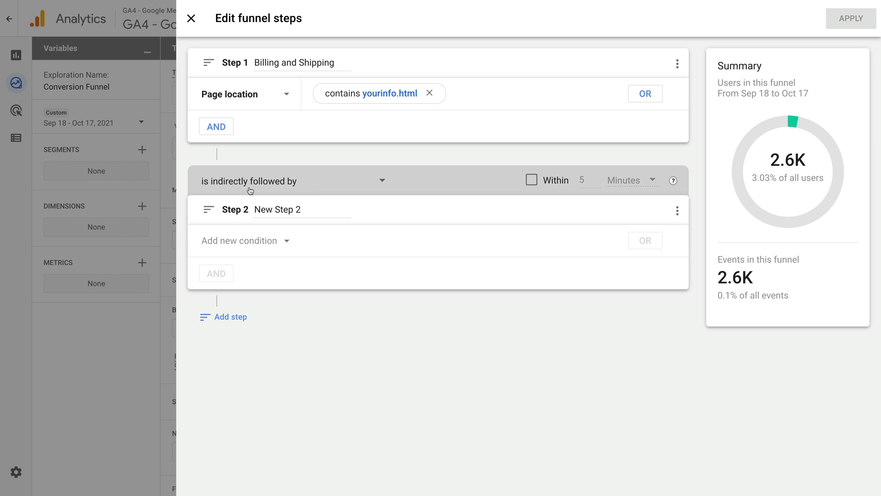
click(306, 184)
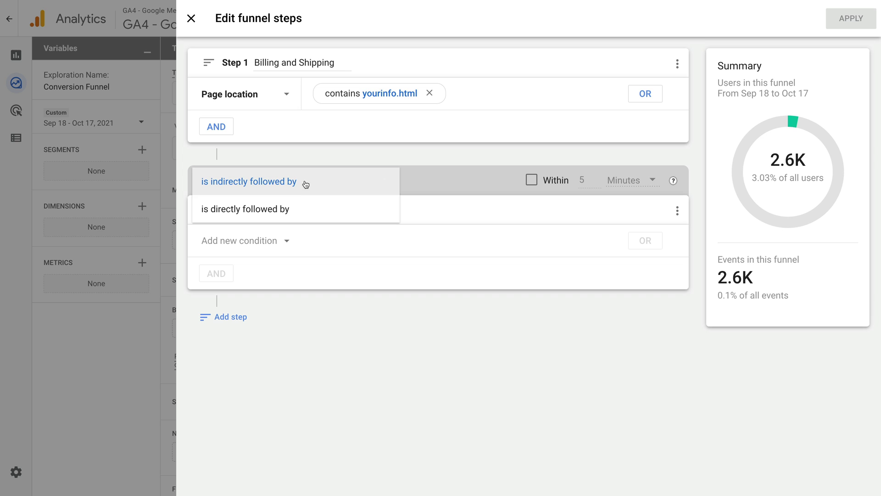
click(297, 209)
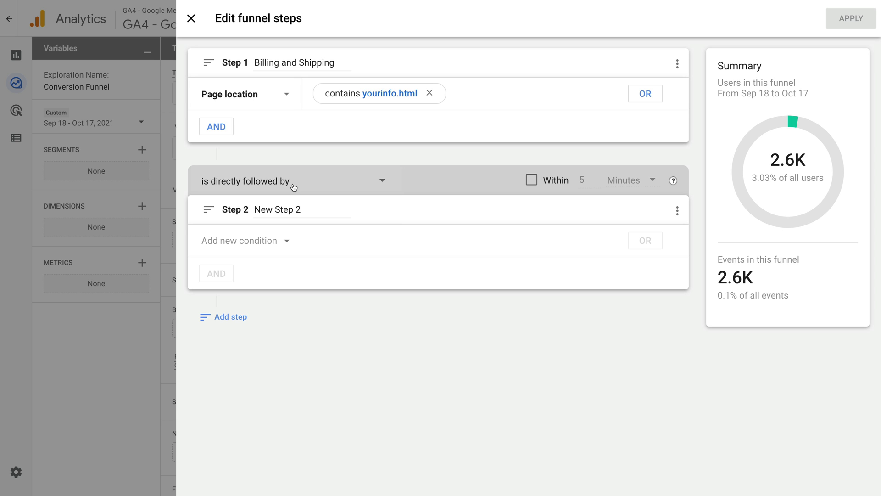
click(293, 187)
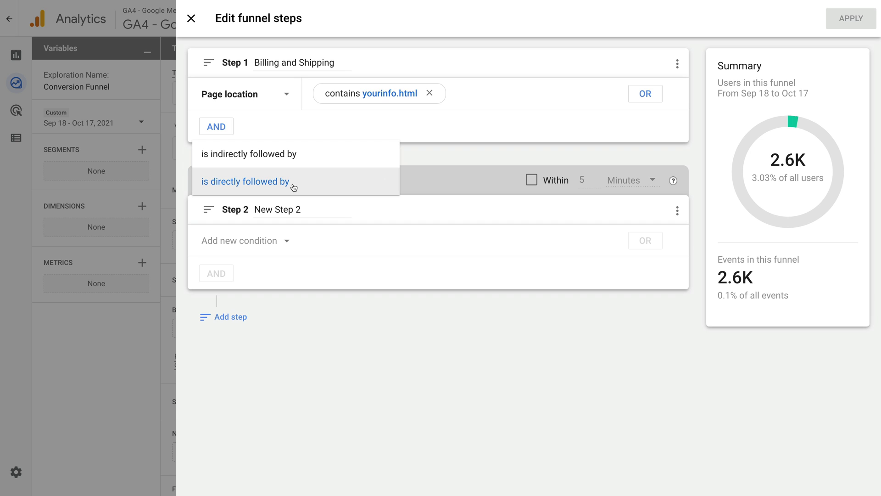
click(304, 161)
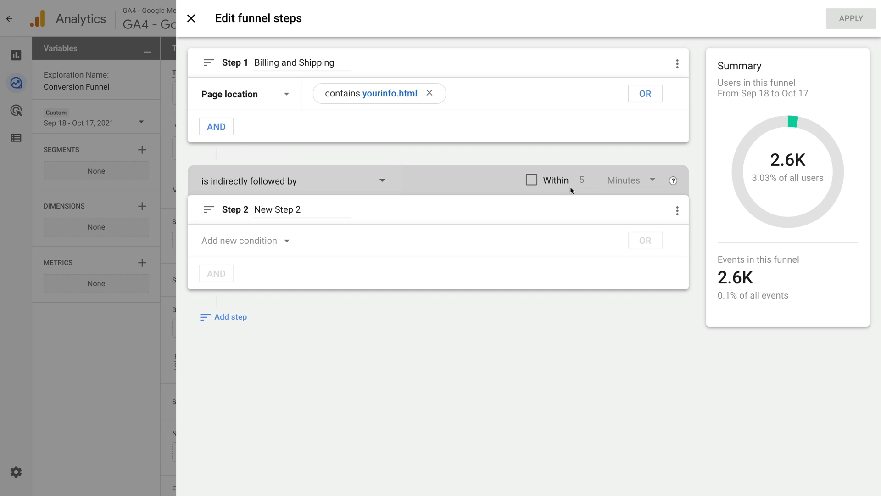
Step: Rename Step 2 to Payment matching page locations containing payment.html, and add Step 3
triple_click(311, 210)
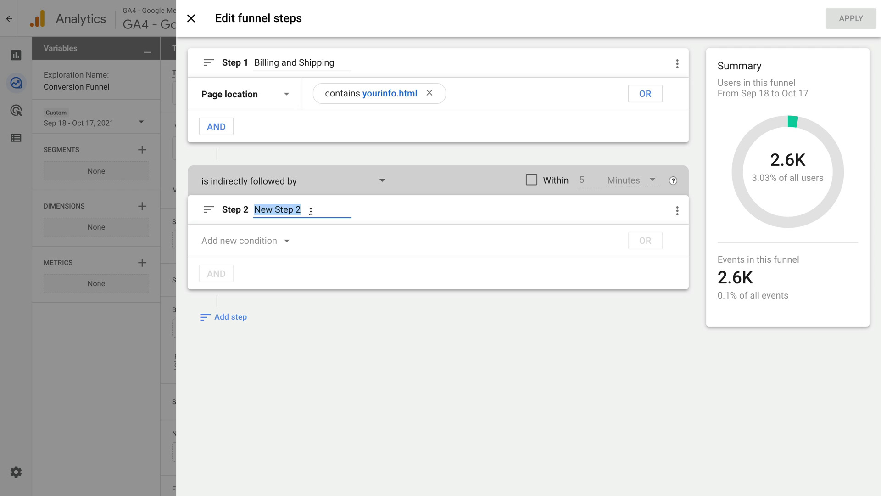
text(Payment)
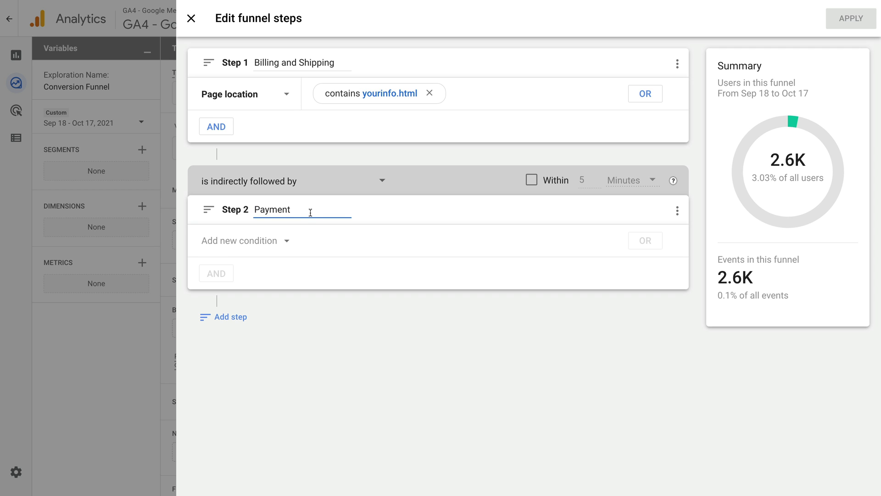
click(274, 240)
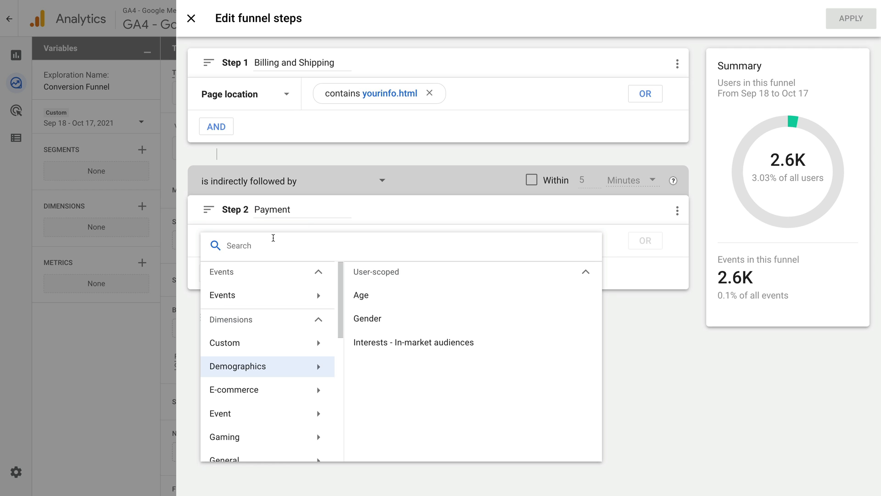
text(page loc)
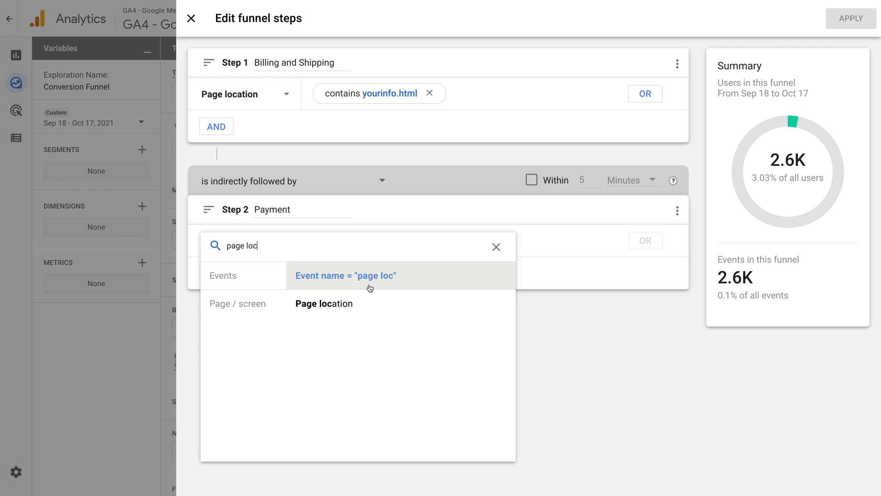
click(379, 304)
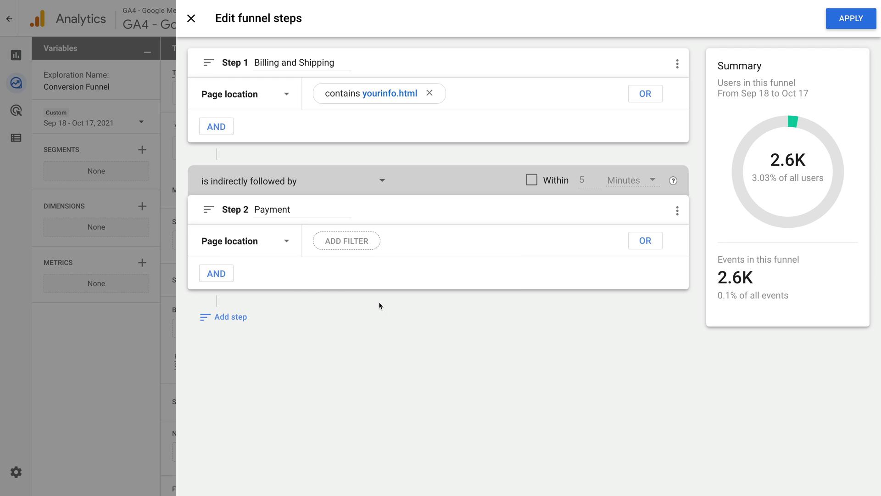
click(363, 241)
click(405, 305)
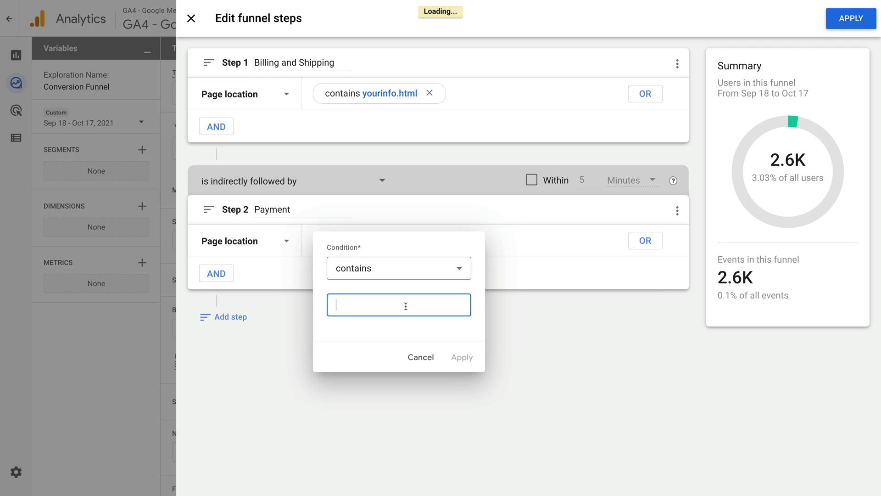
text(payment.html)
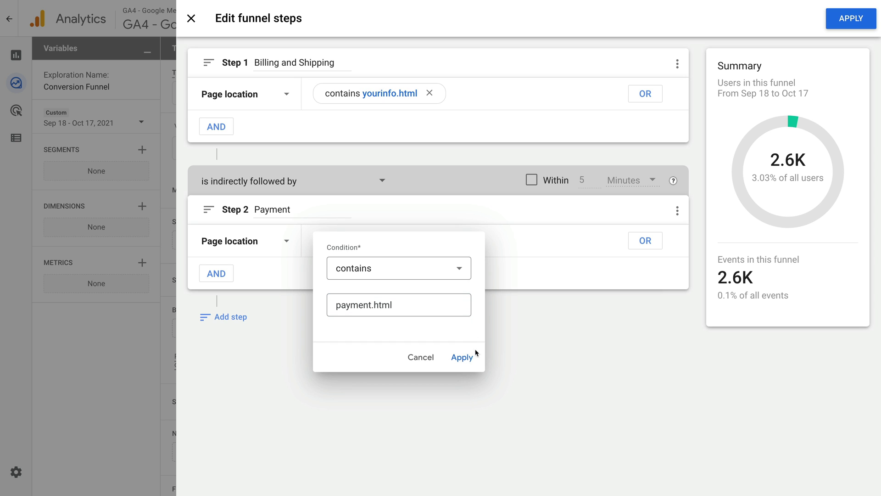
click(470, 356)
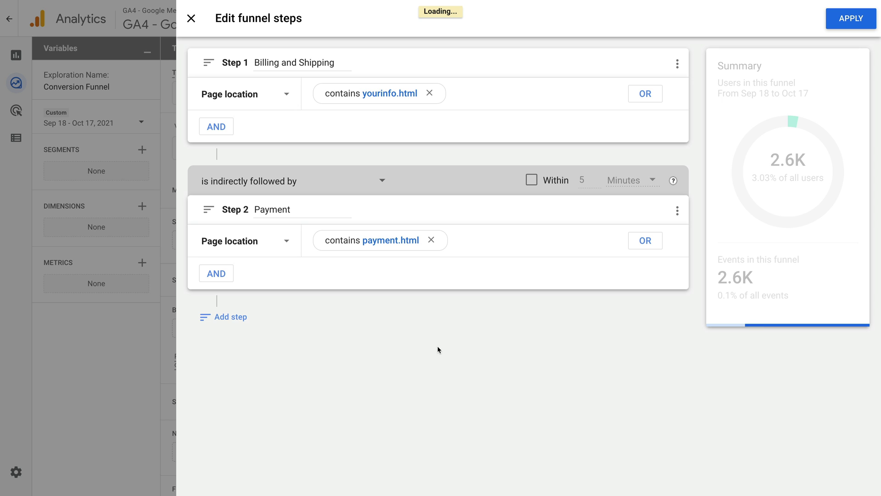
click(231, 316)
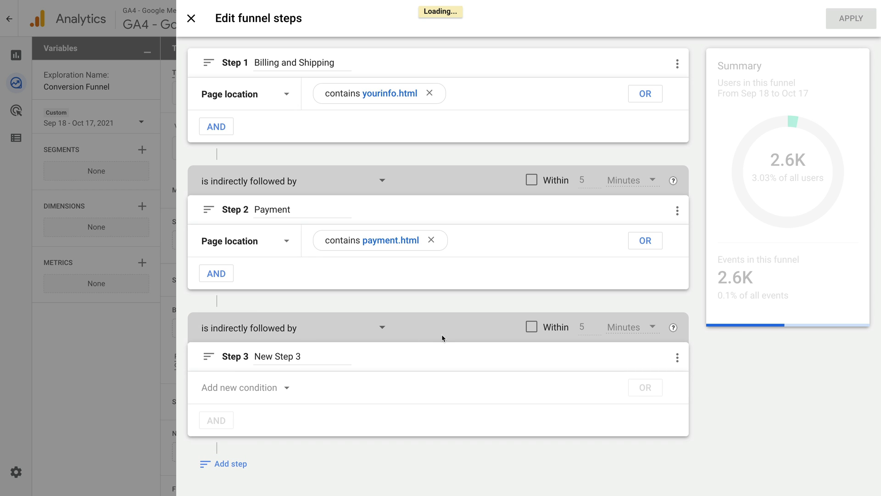
Step: Rename Step 3 to Review matching page locations containing revieworder.html
click(317, 353)
text(Re)
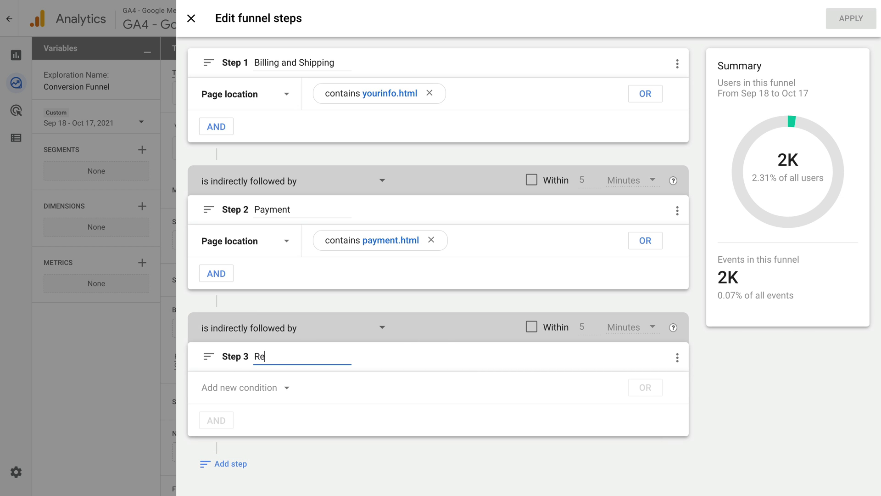
text(view)
click(285, 386)
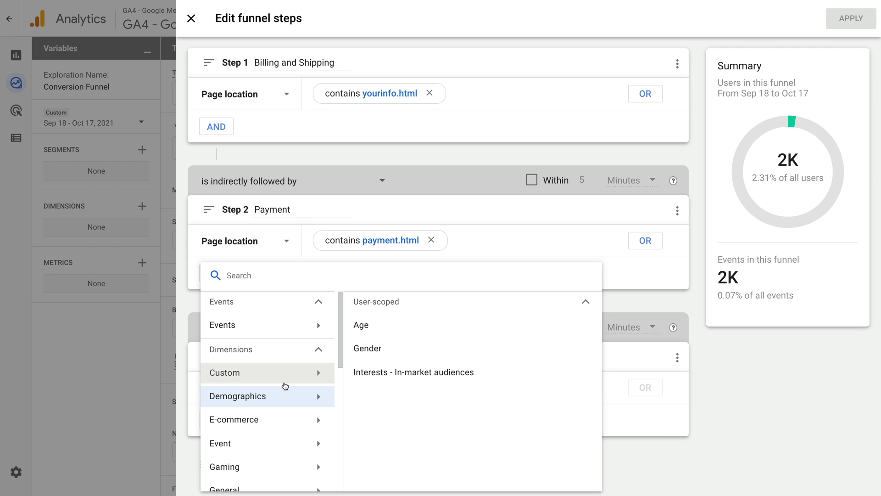
text(page)
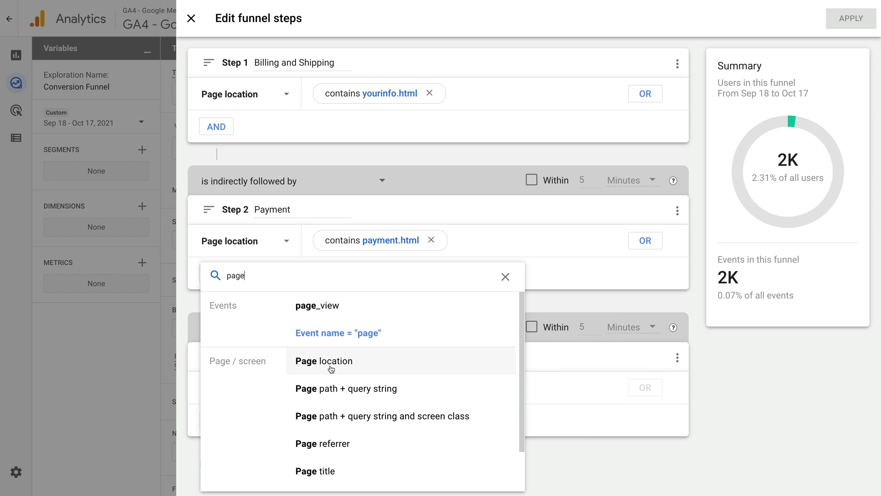
click(369, 360)
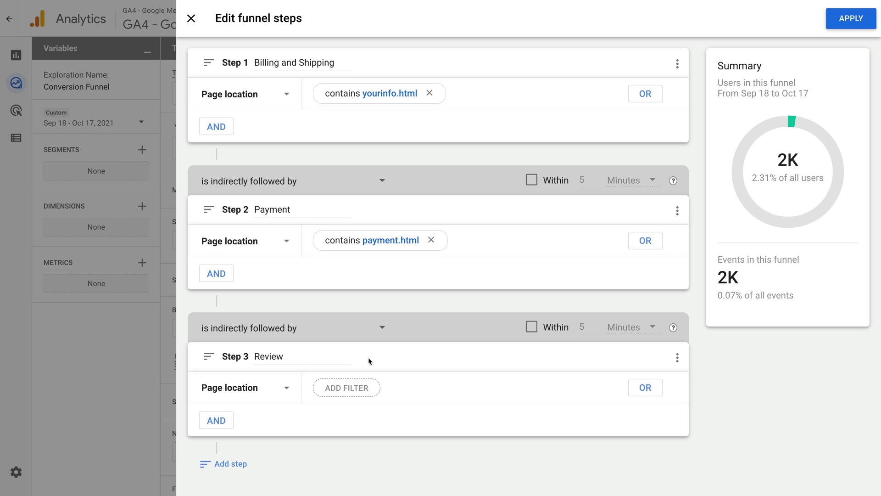
click(361, 386)
click(359, 332)
text(rev)
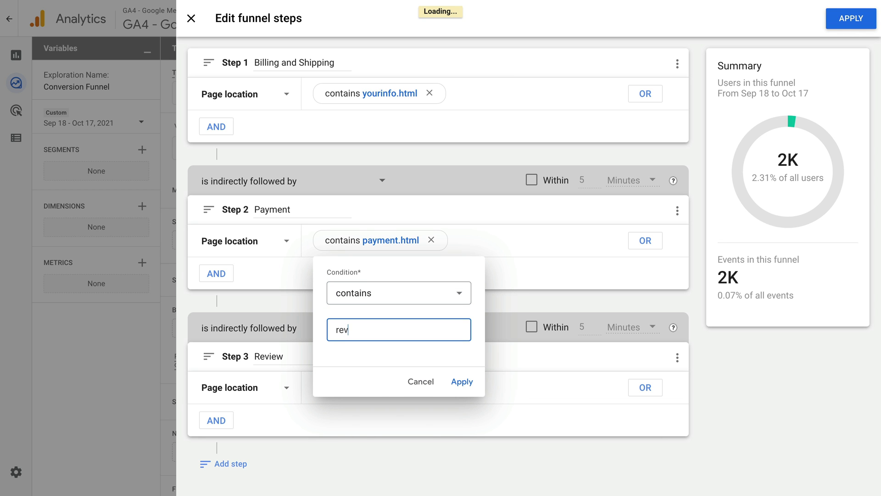
text(ieworder.ht)
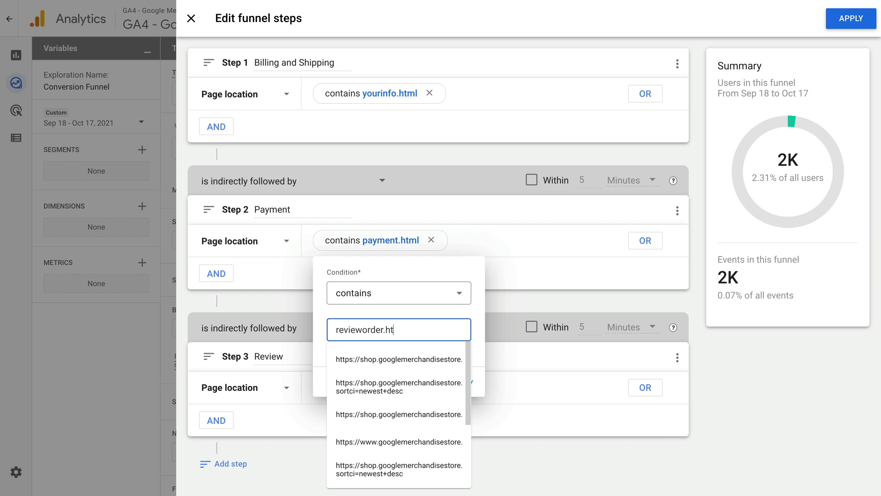
text(ml)
click(479, 355)
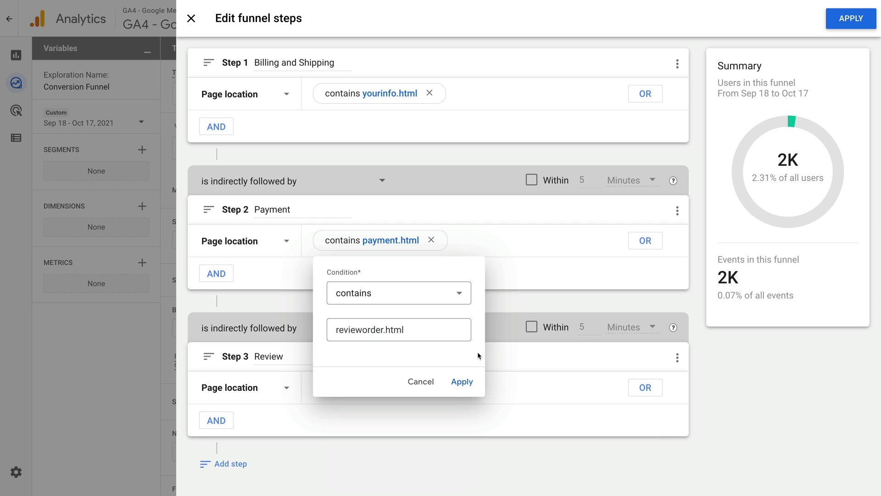
click(476, 382)
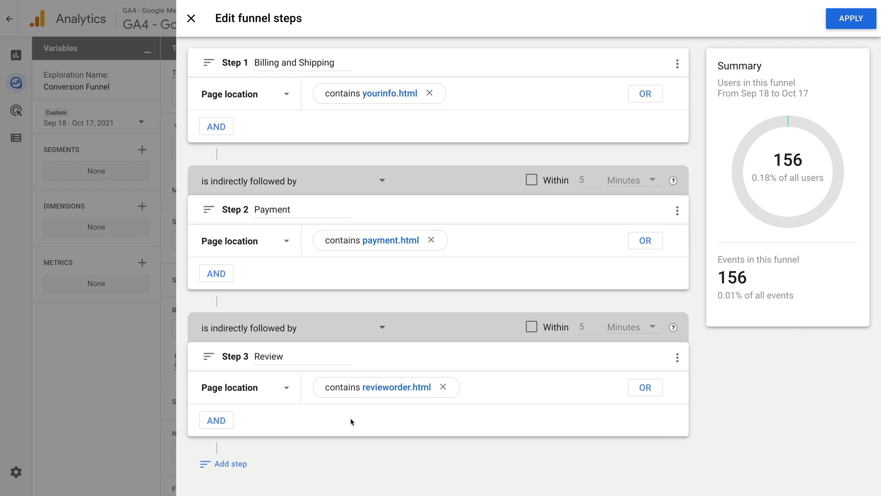
Step: Add Step 4 named Checkout Complete matching page locations containing ordercompleted.html
click(235, 460)
scroll(320, 431, down, 3)
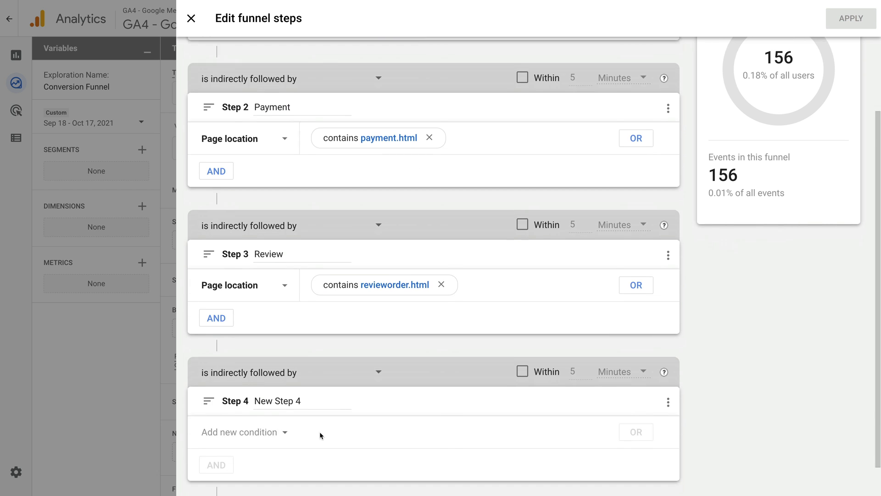
triple_click(295, 371)
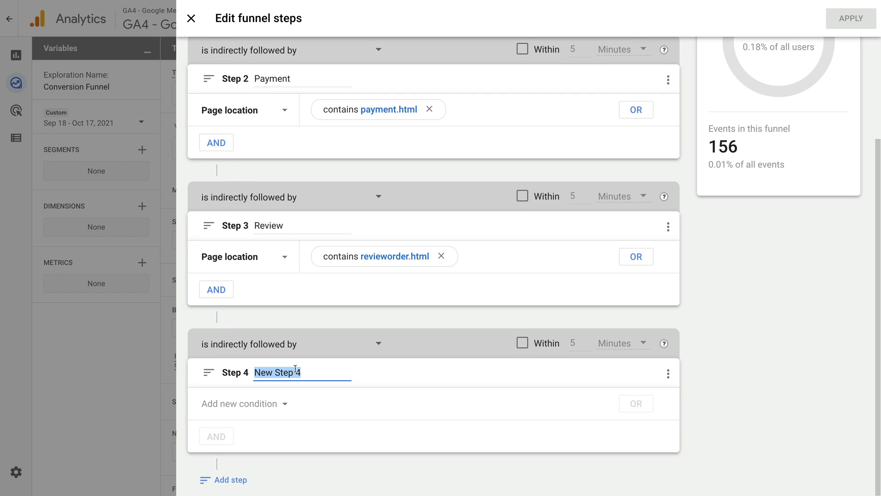
text(Checkout Com)
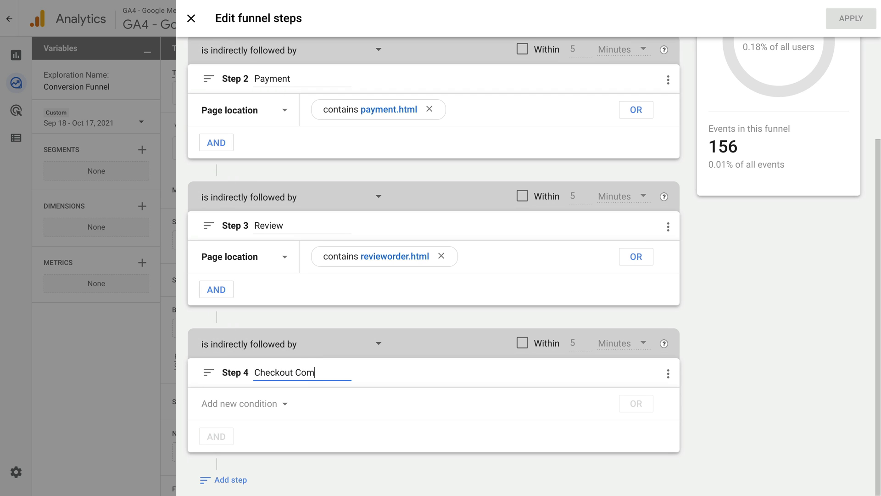
text(plete)
click(264, 408)
text(pa)
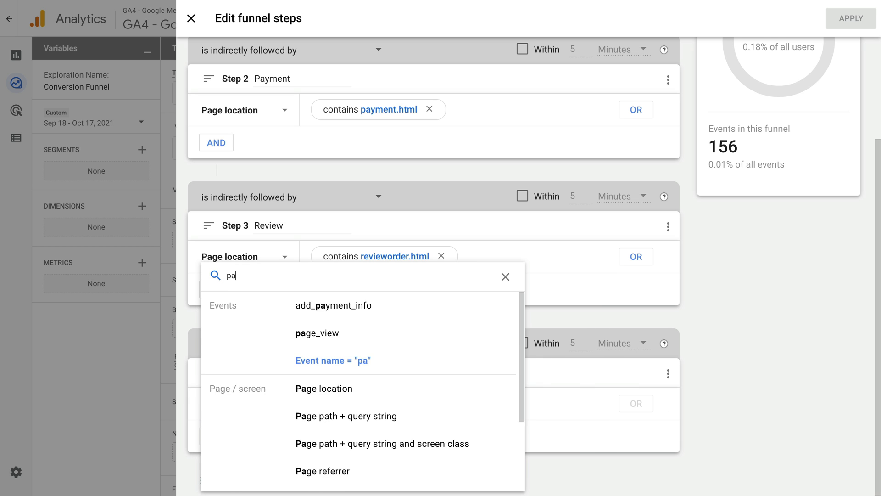
text(ge lo)
click(386, 340)
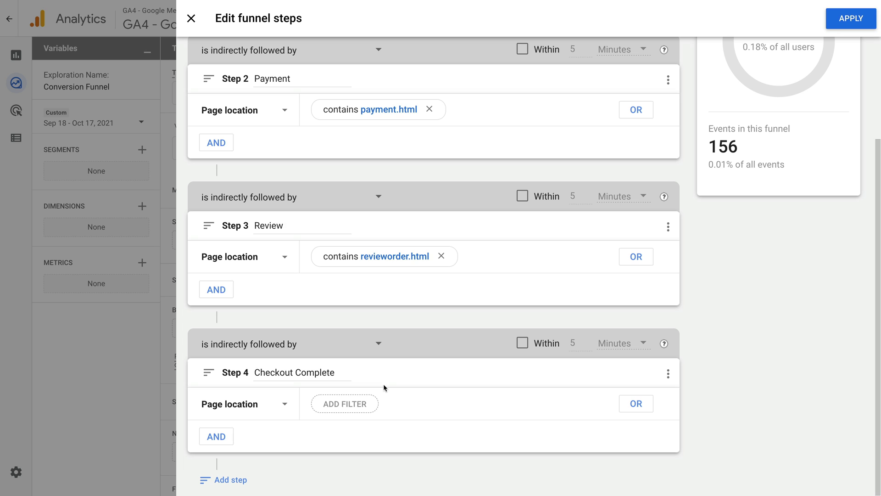
click(370, 403)
click(379, 340)
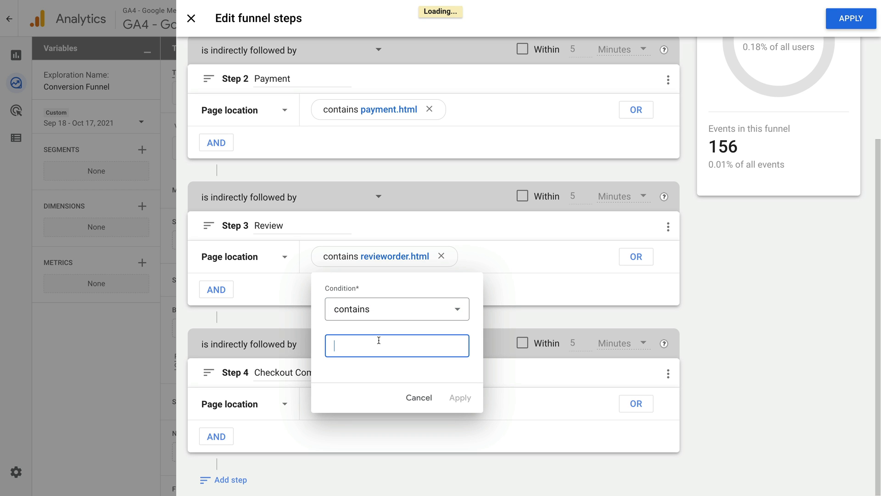
text(ordercom)
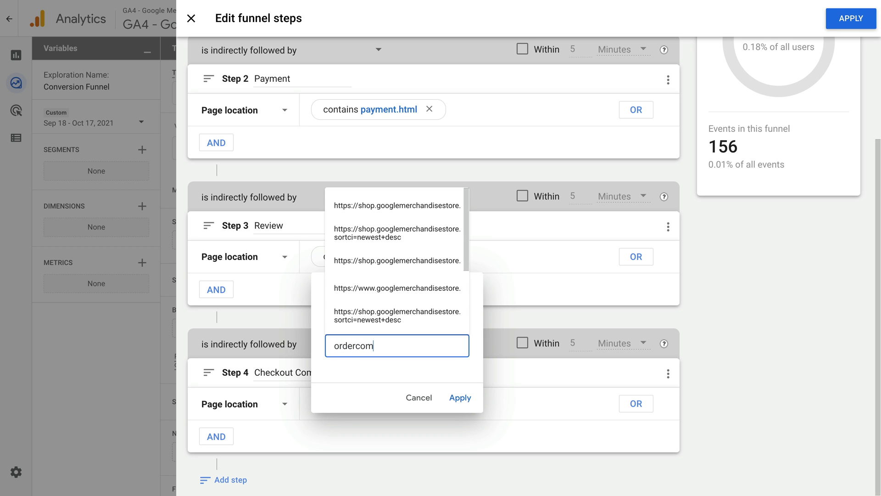
text(pleted.html)
click(457, 398)
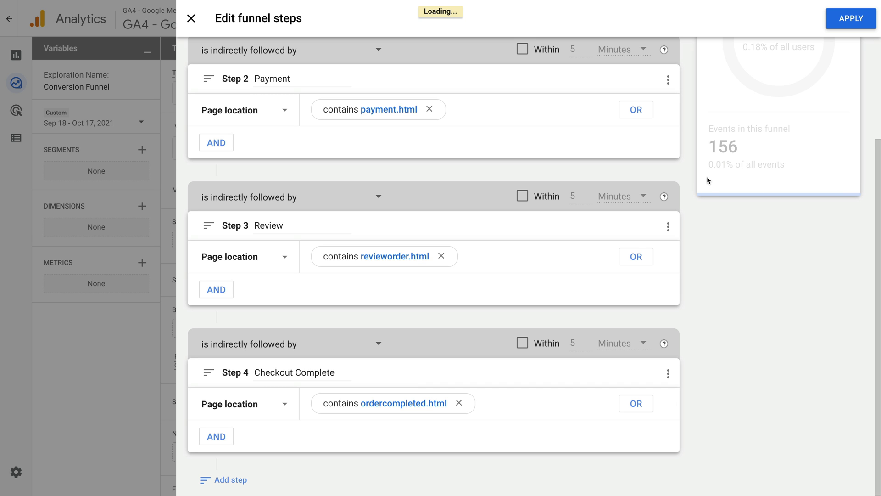
click(851, 27)
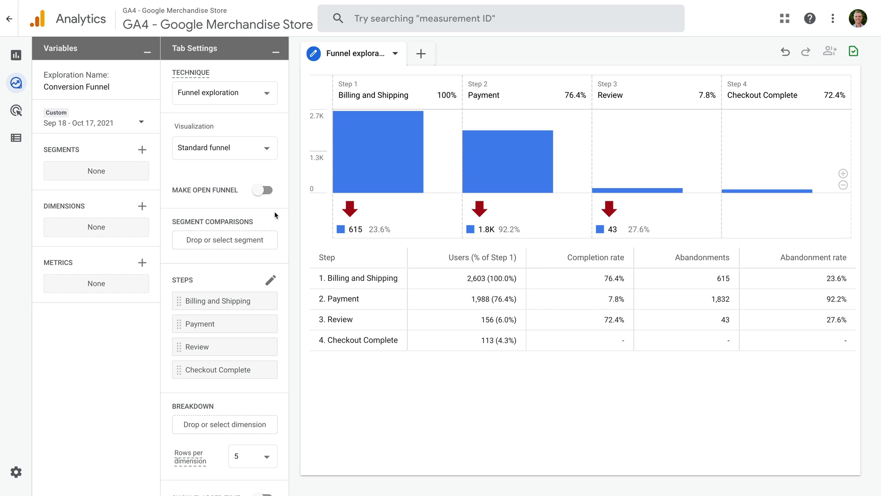
click(257, 192)
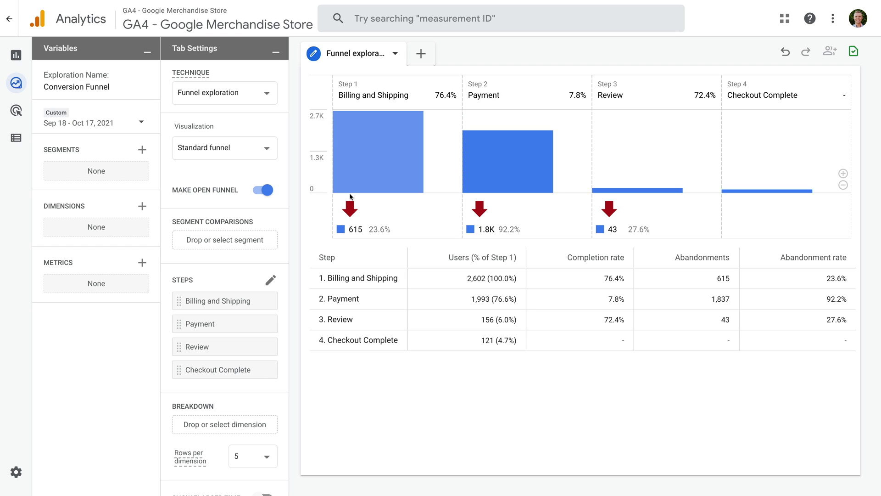
click(253, 155)
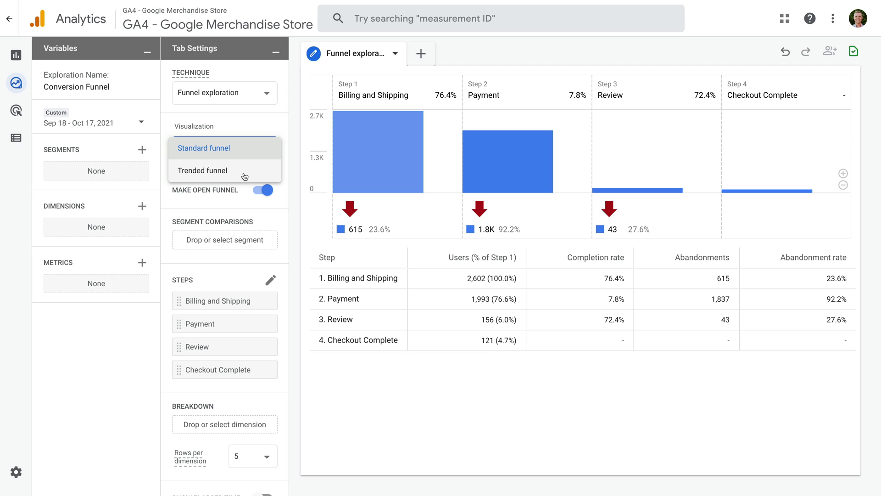
click(243, 172)
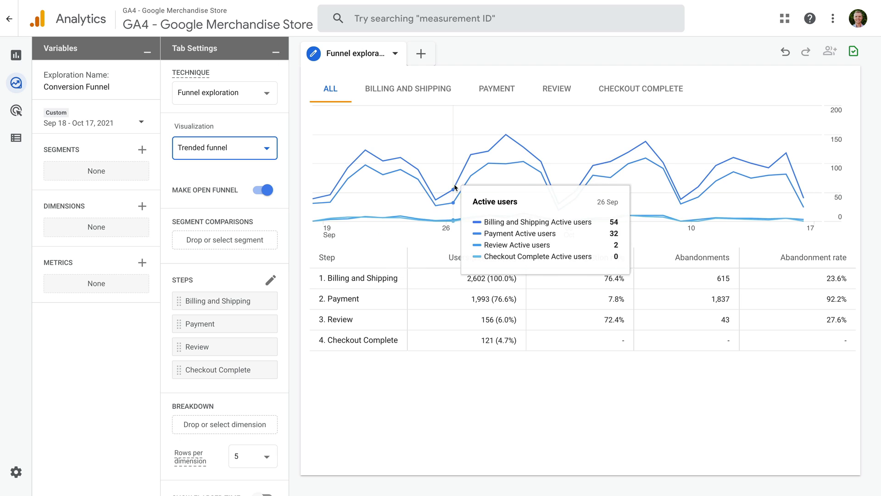
mouse_move(587, 166)
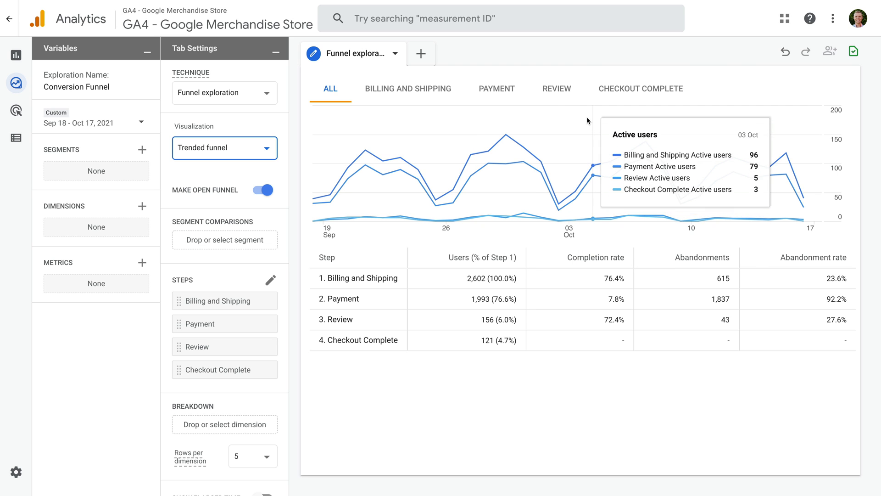
click(506, 93)
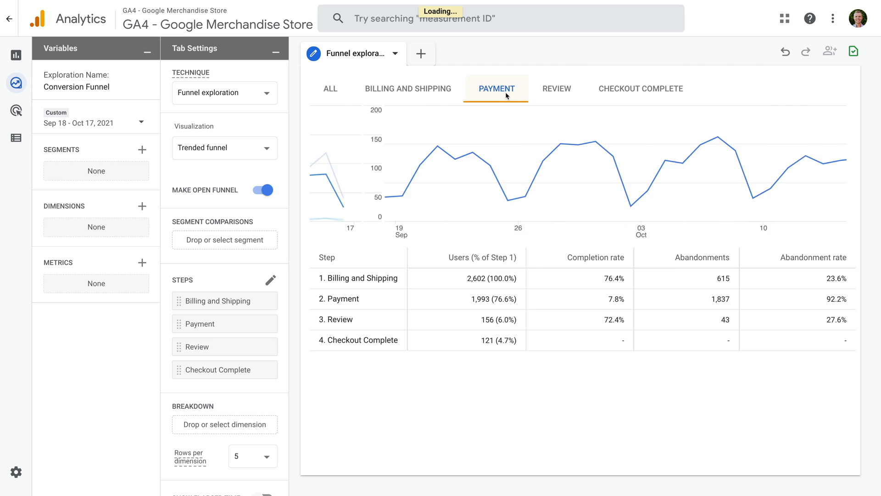
click(556, 92)
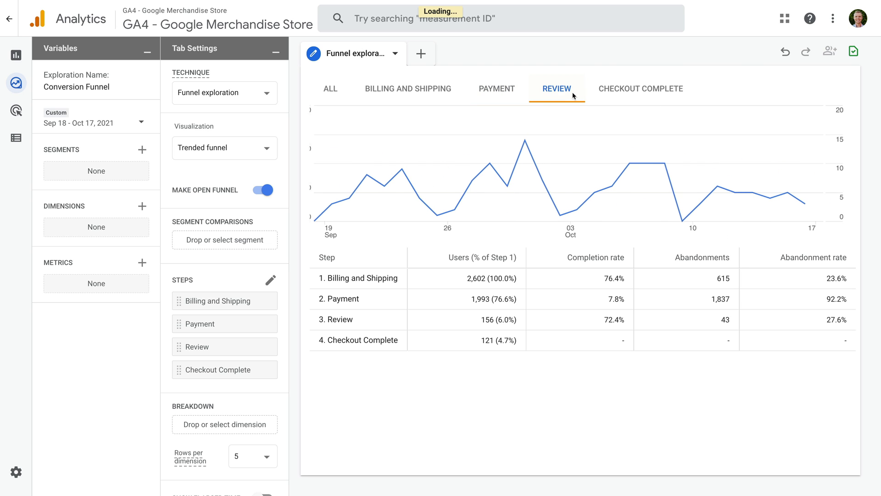
click(636, 95)
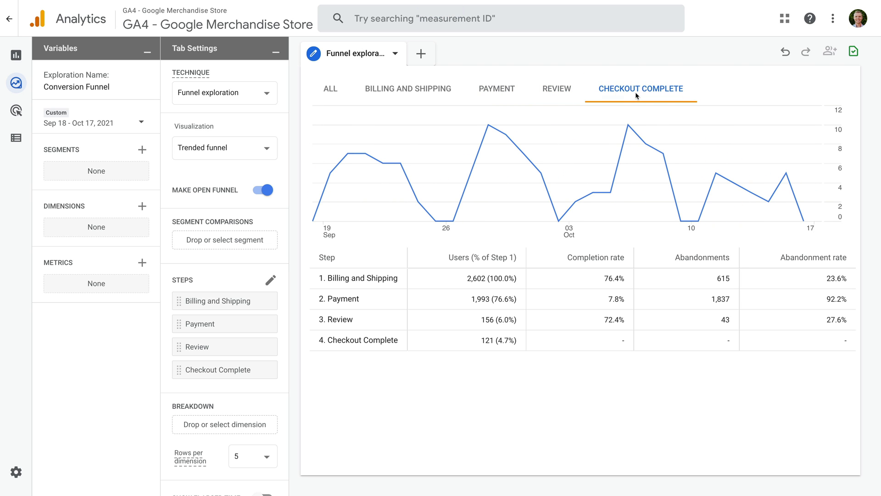
click(252, 149)
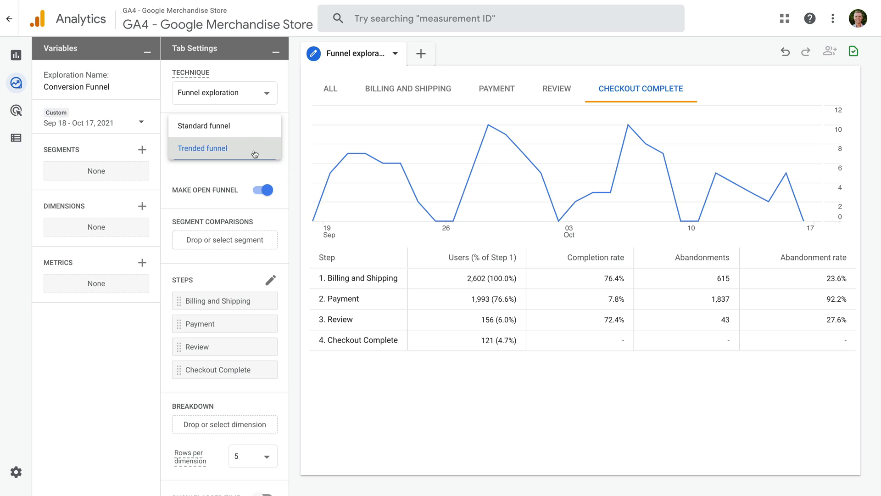
click(251, 130)
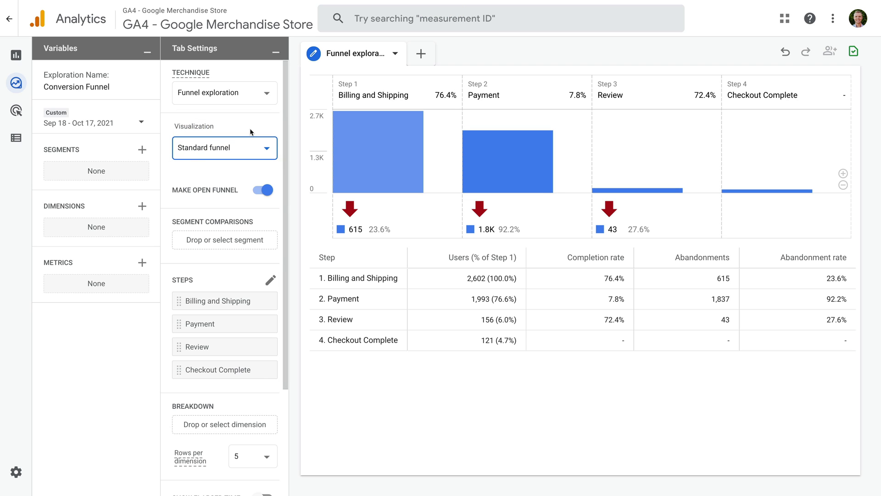
click(143, 152)
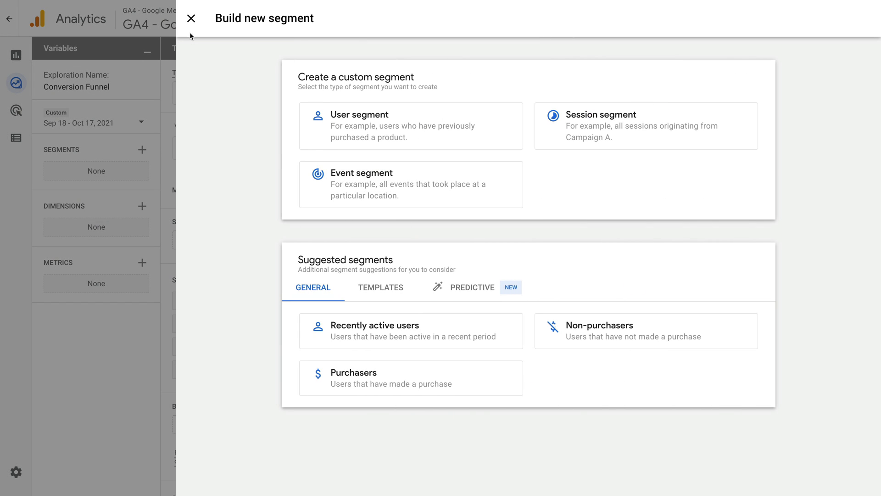
click(192, 18)
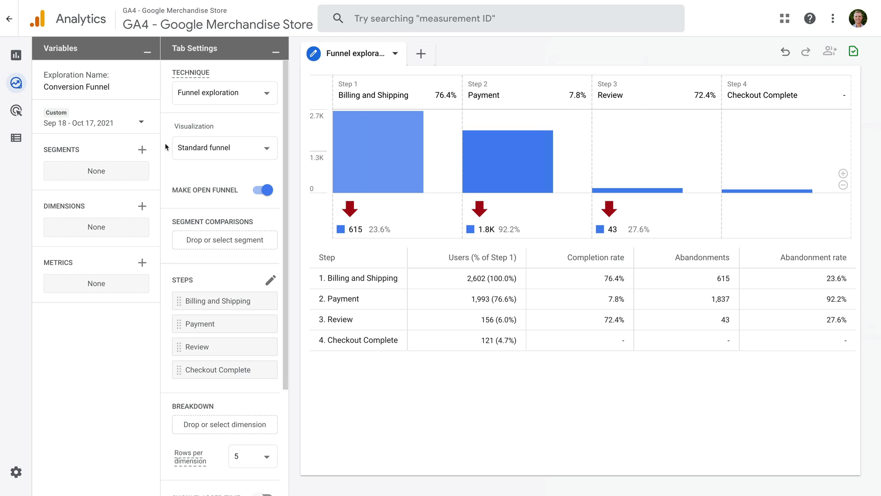
Step: Add the Device category dimension and use it as the funnel breakdown
click(141, 207)
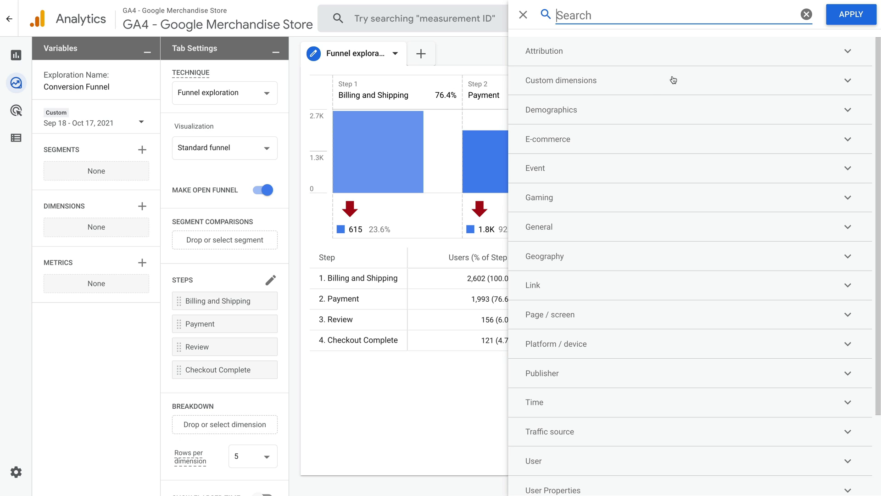
text(d)
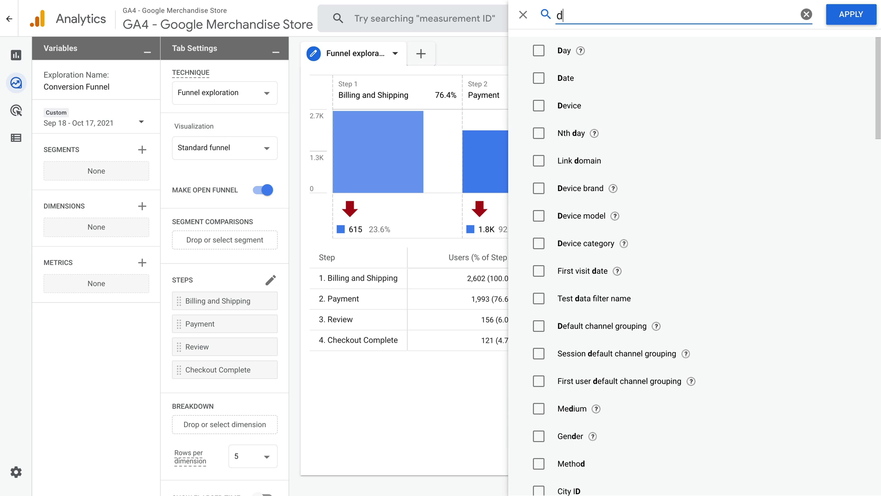
text(evic)
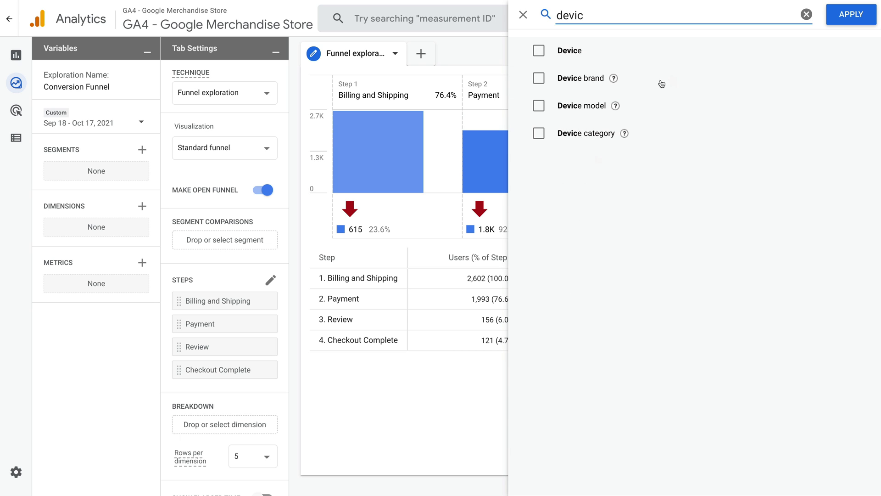
click(541, 134)
click(841, 18)
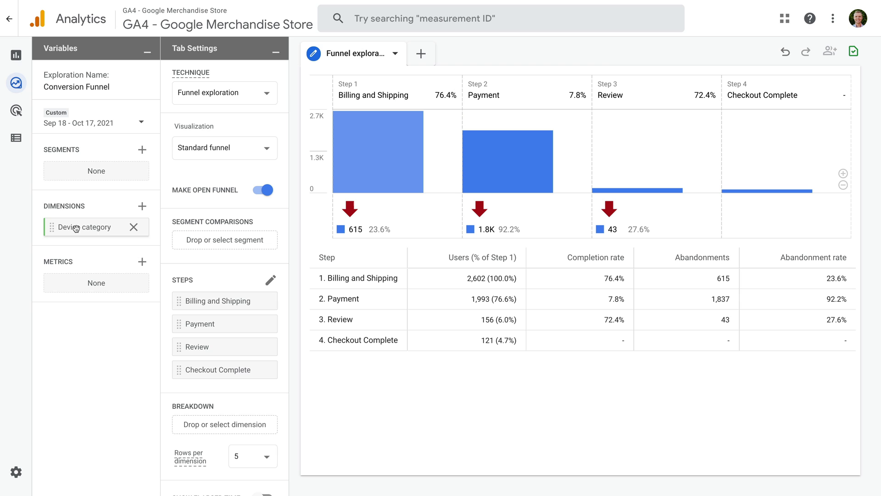
drag(103, 227, 223, 423)
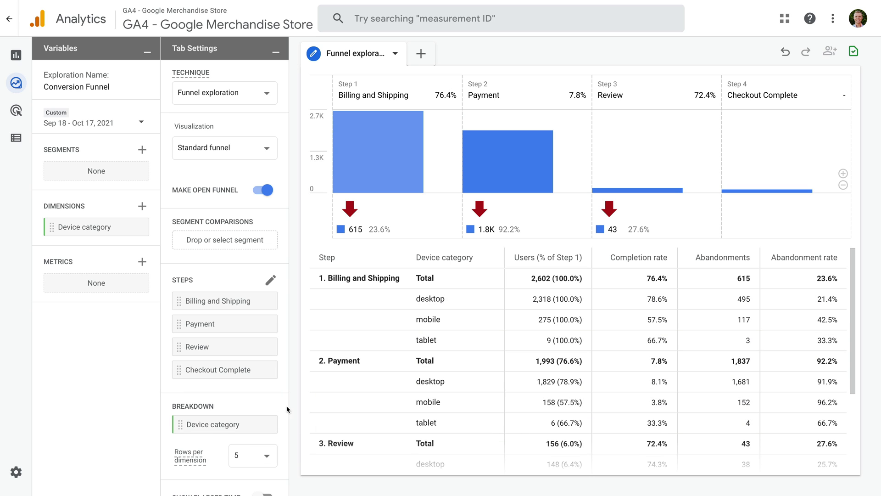
scroll(274, 403, down, 2)
scroll(274, 402, down, 1)
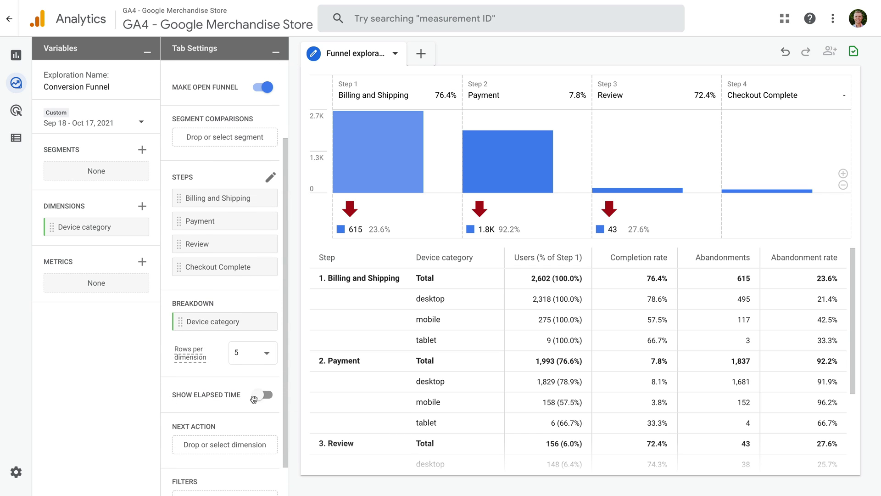
Step: Switch on Show Elapsed Time so the funnel table gains an elapsed-time column
click(256, 395)
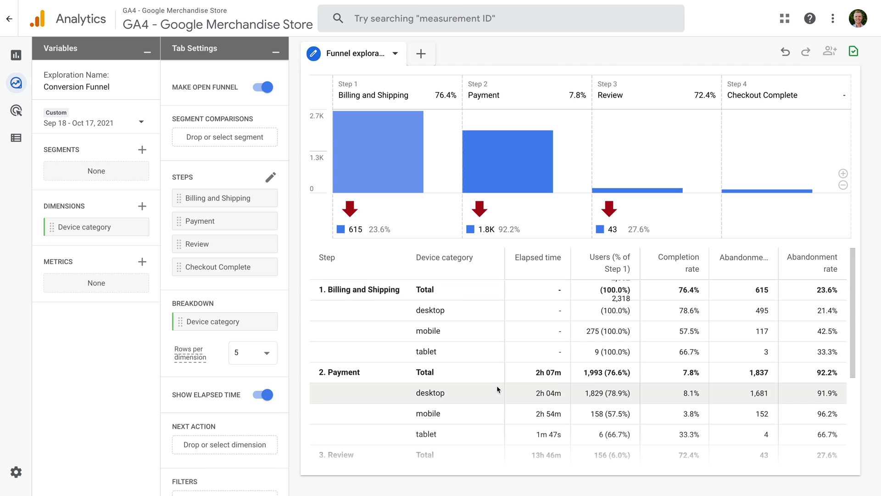
scroll(556, 377, down, 2)
scroll(556, 379, down, 2)
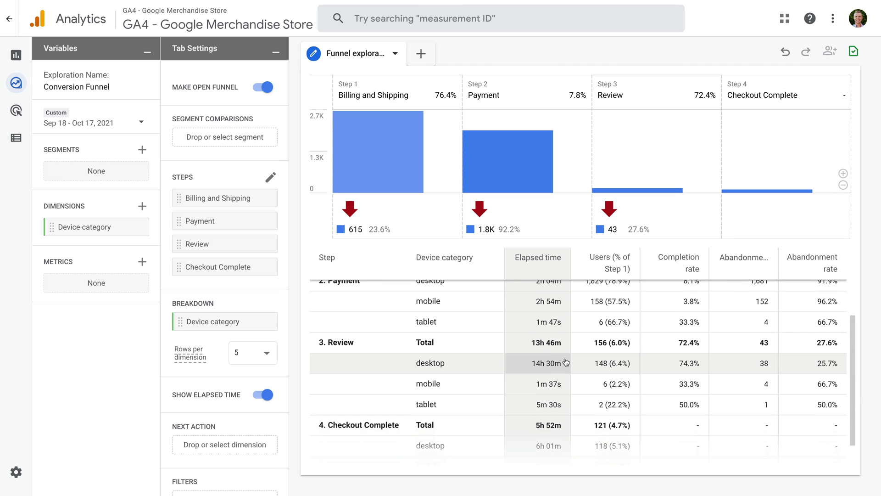
scroll(565, 431, down, 1)
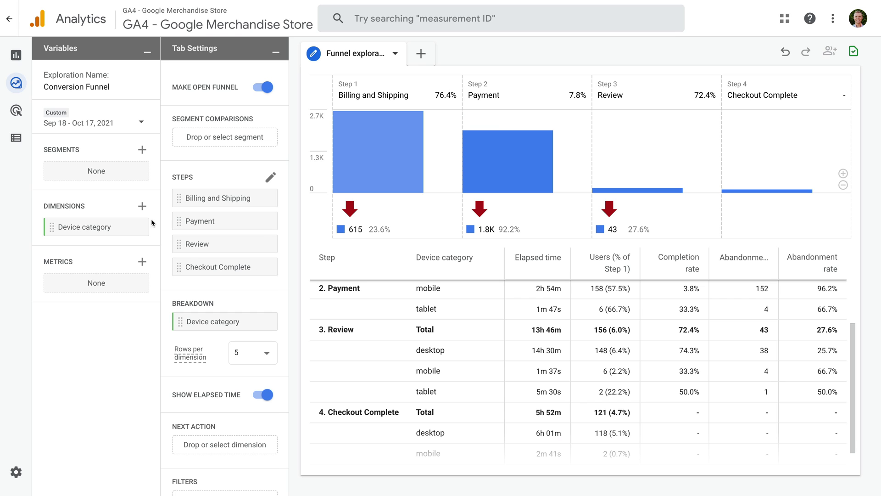
Step: Add Page title and screen name as a dimension and set it as Next Action
click(143, 206)
text(devic)
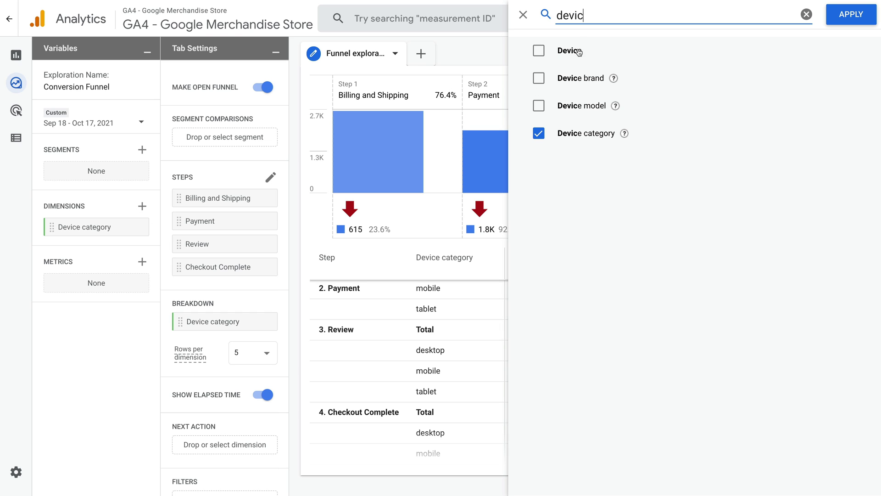
drag(589, 15, 559, 16)
text(pa)
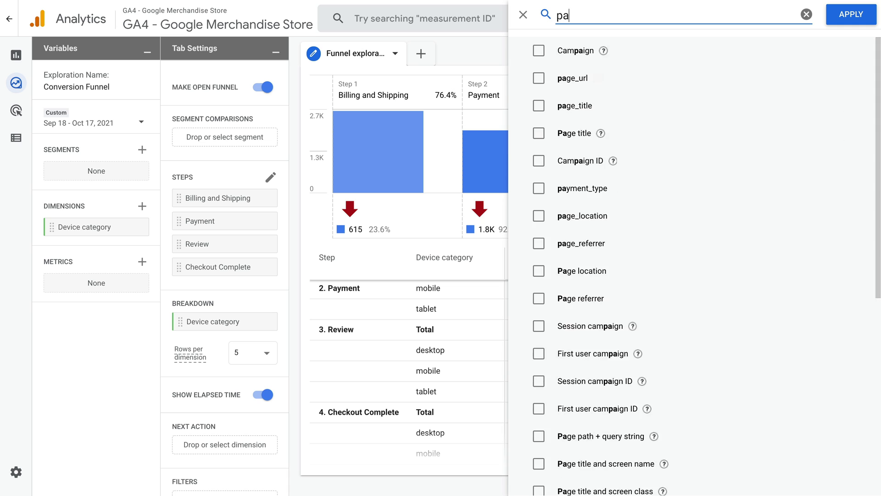
text(ge titl)
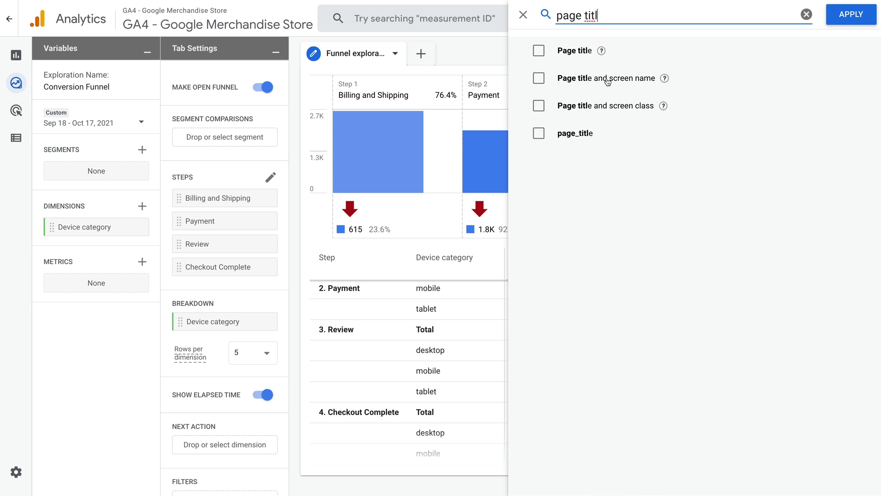
click(606, 79)
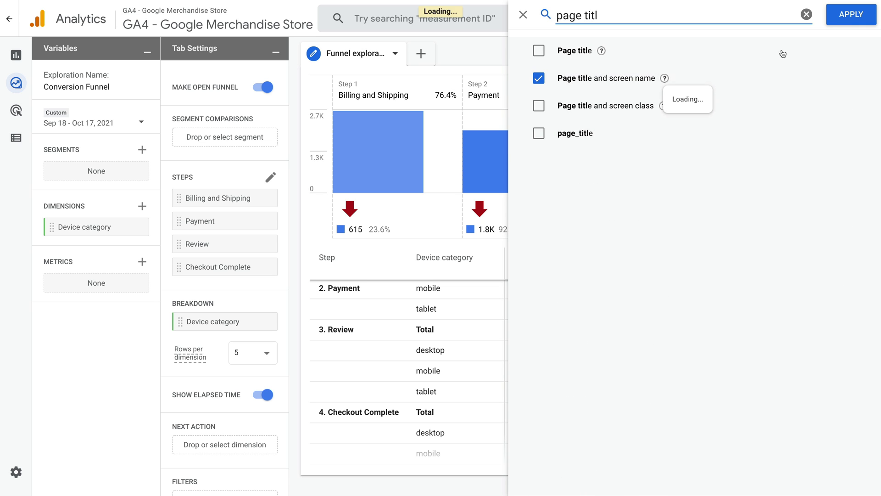
click(833, 15)
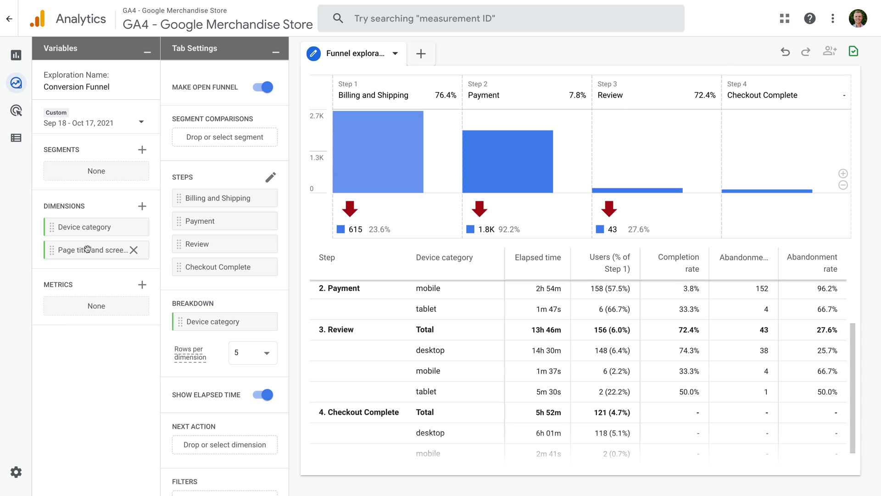
drag(87, 250, 211, 444)
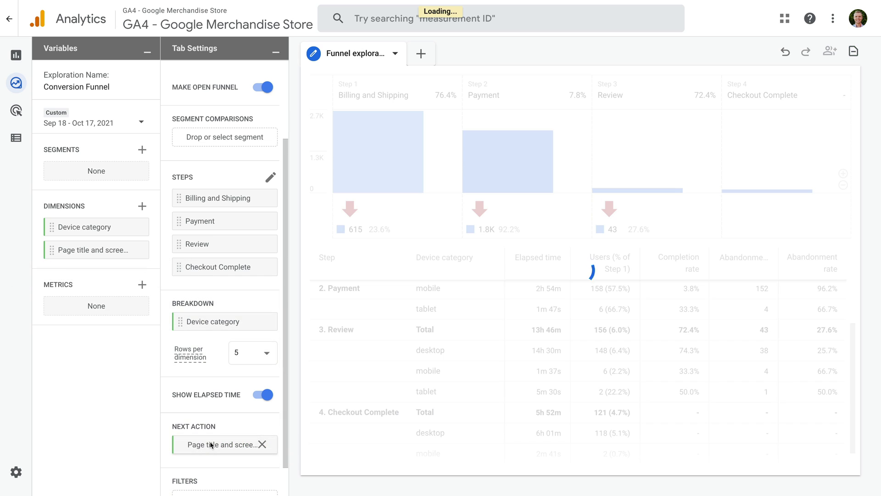